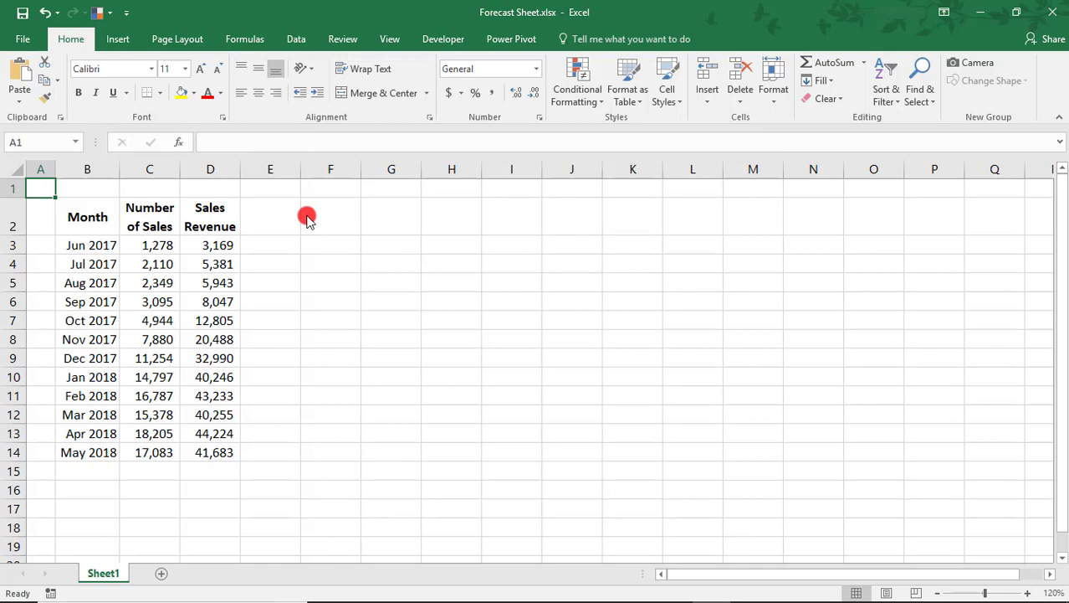
Select the Month, Number of Sales and Sales Revenue data in B2:D14 with the Data tab showing
{"action": "left_click", "coordinate": [298, 40]}
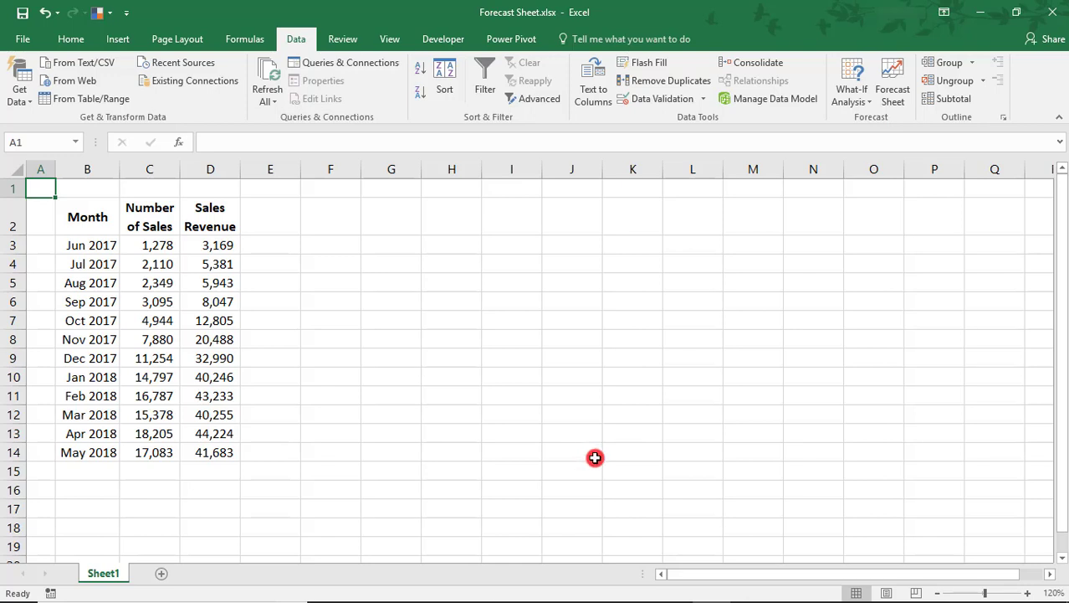
{"action": "left_click_drag", "start_coordinate": [89, 222], "coordinate": [222, 458]}
Start a Forecast Sheet from the selection and set Forecast End to 9/1/2018
{"action": "left_click", "coordinate": [894, 89]}
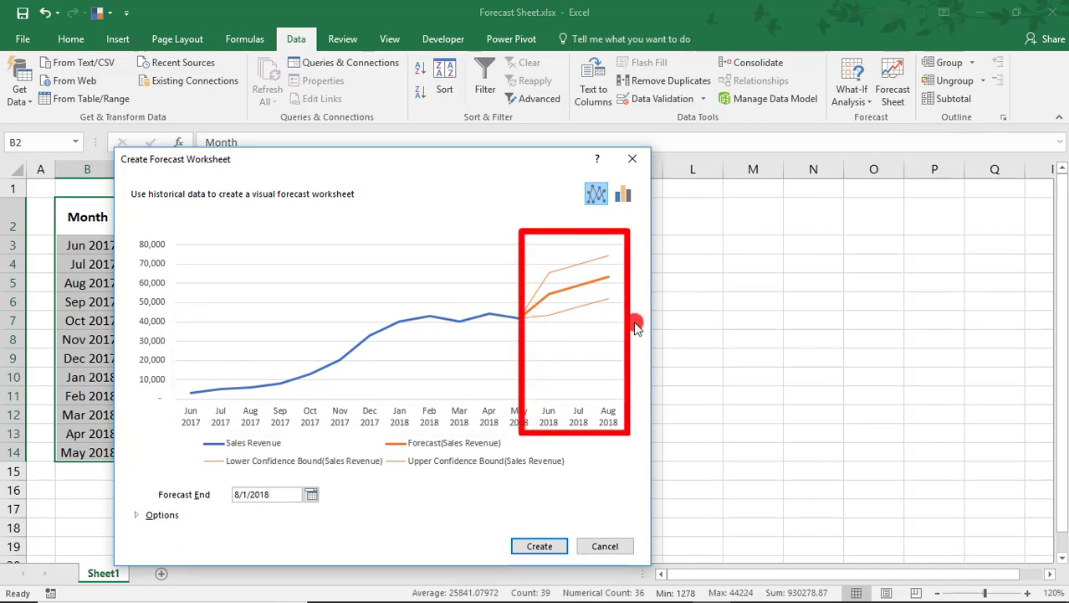
{"action": "left_click_drag", "start_coordinate": [412, 167], "coordinate": [480, 154]}
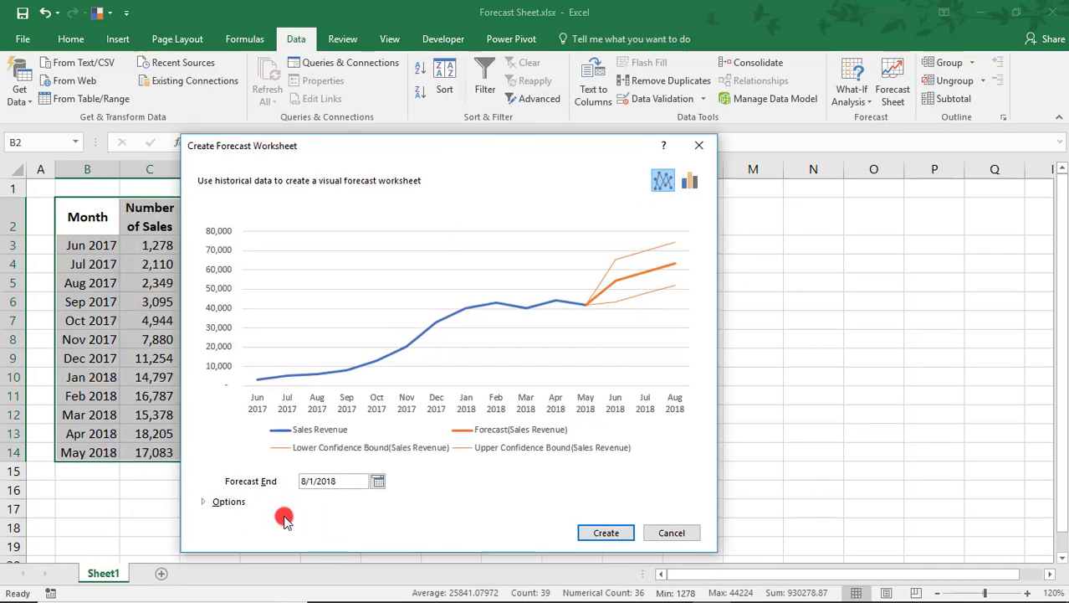
{"action": "left_click", "coordinate": [379, 481]}
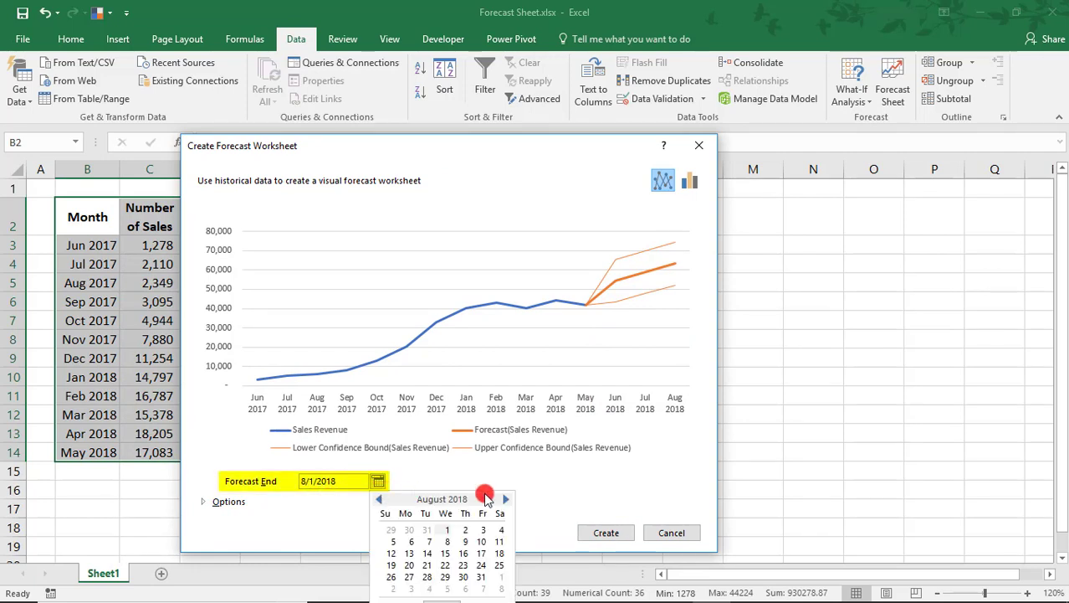
{"action": "left_click", "coordinate": [504, 500]}
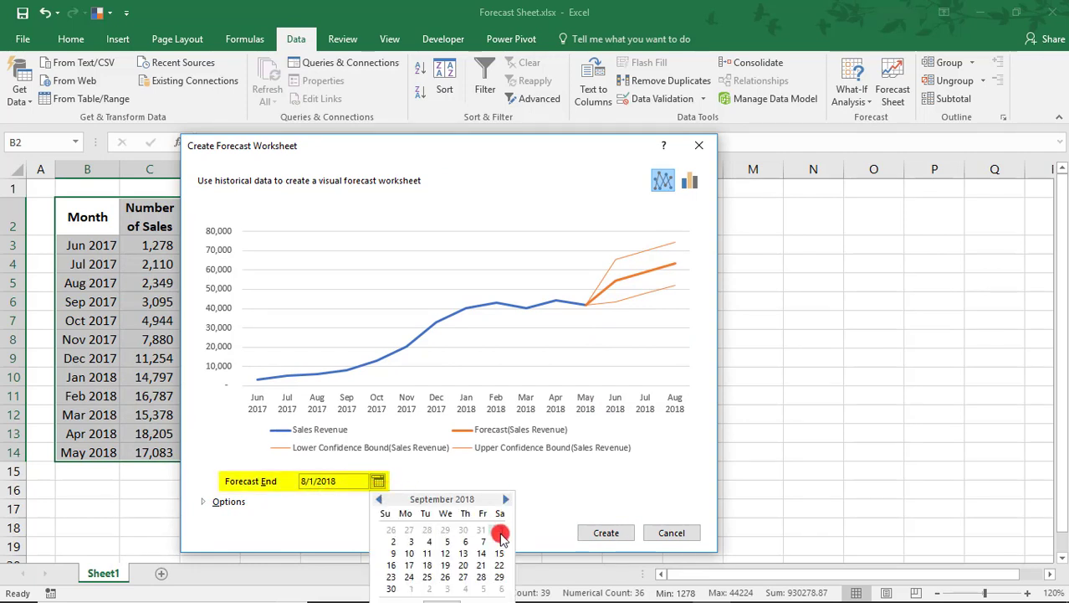
{"action": "left_click", "coordinate": [501, 530]}
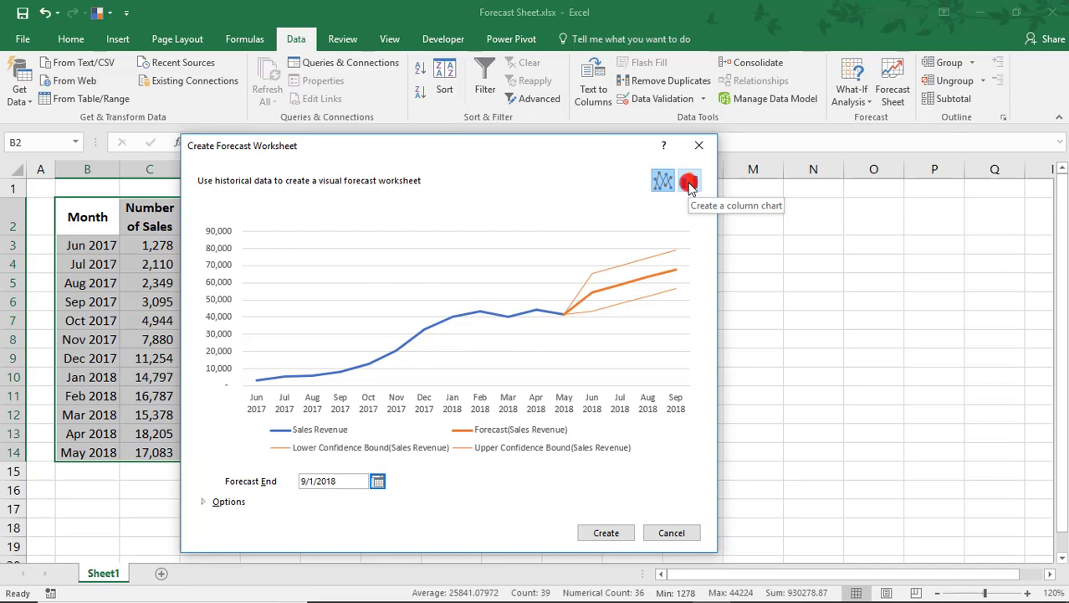
Try the column chart preview and shift the forecast window to reveal the table
{"action": "left_click", "coordinate": [688, 182]}
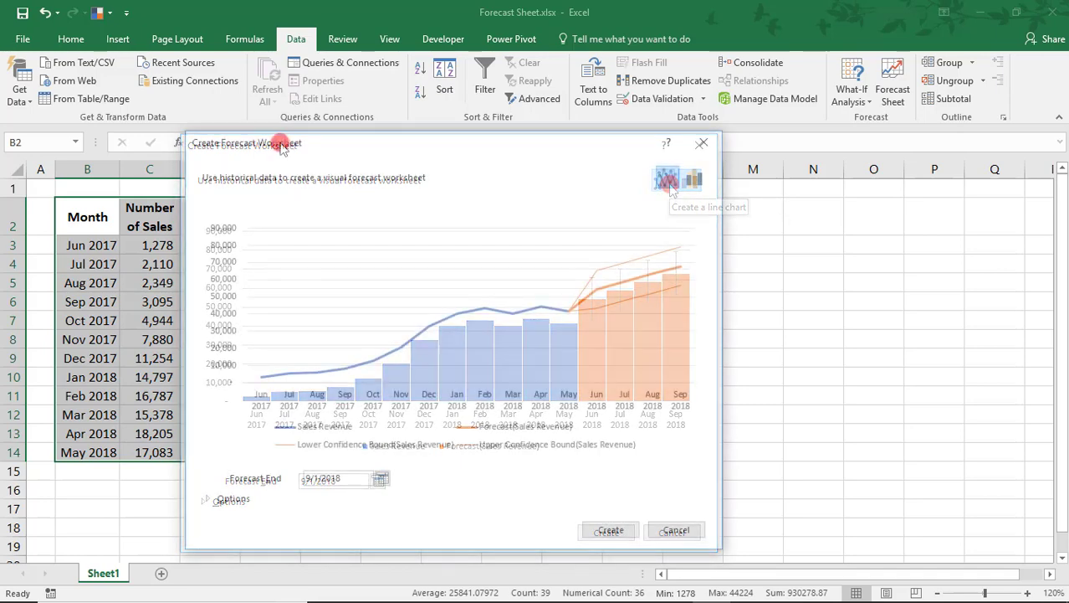
{"action": "left_click_drag", "start_coordinate": [282, 147], "coordinate": [415, 153]}
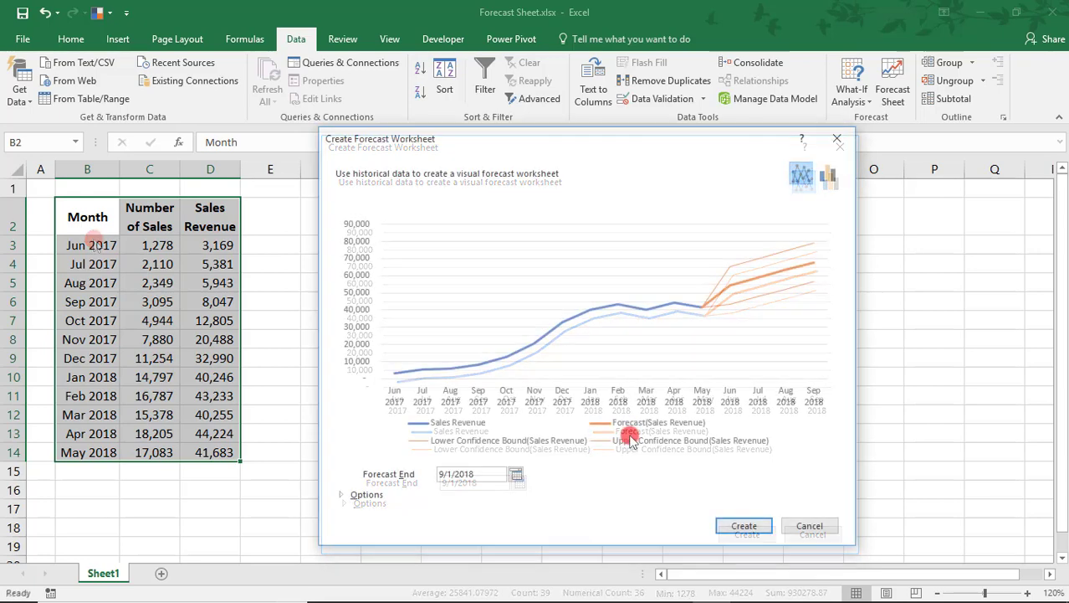
Expand Options and replace the Values Range with Number of Sales, C2:C14
{"action": "left_click", "coordinate": [377, 493]}
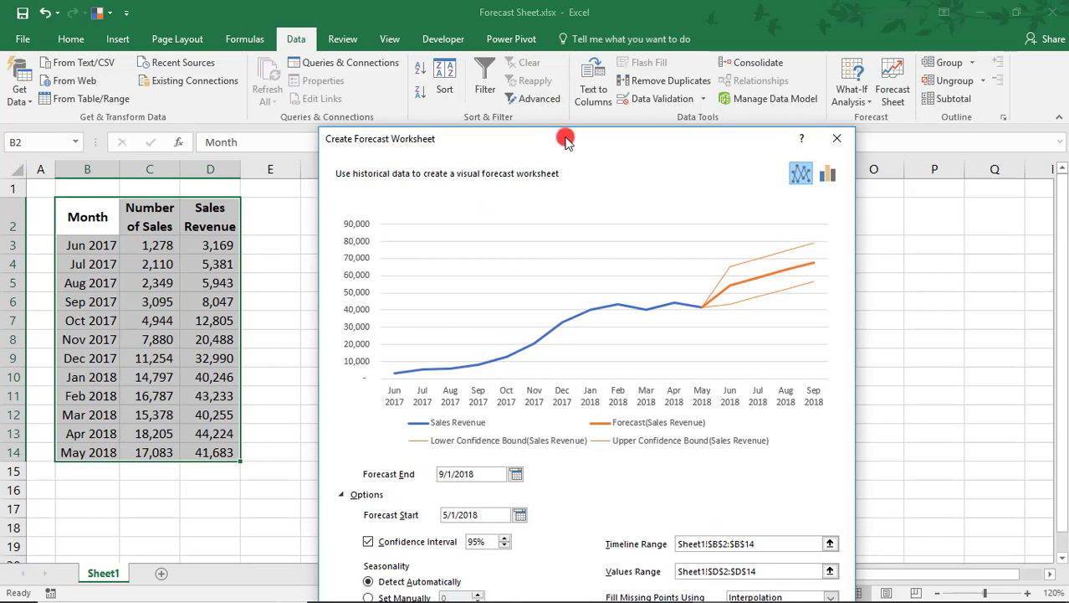
{"action": "left_click_drag", "start_coordinate": [563, 144], "coordinate": [559, 18]}
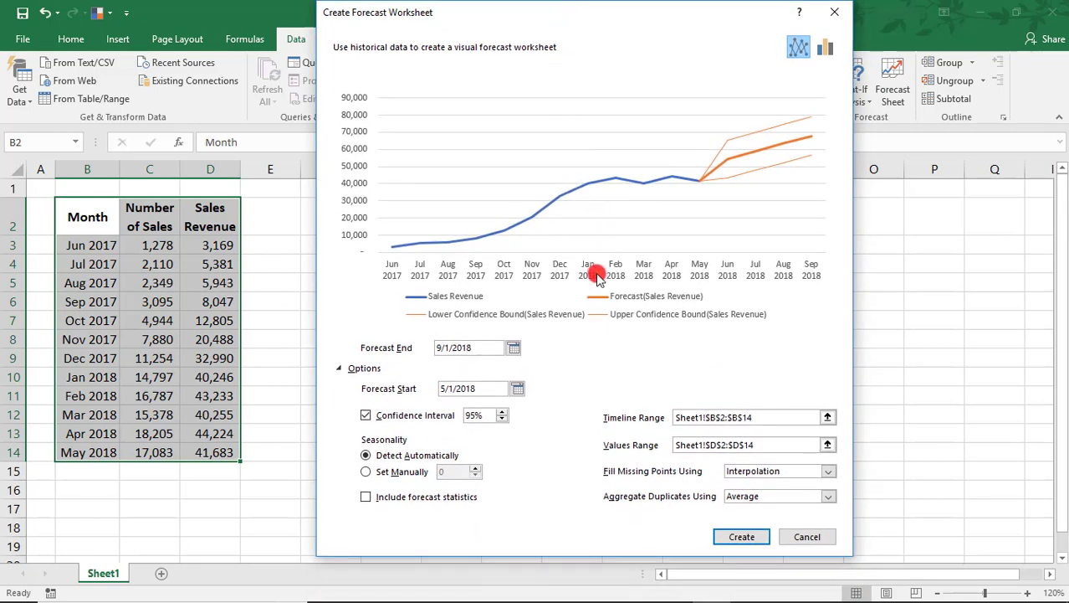
{"action": "left_click", "coordinate": [736, 446]}
{"action": "left_click_drag", "start_coordinate": [737, 448], "coordinate": [650, 448]}
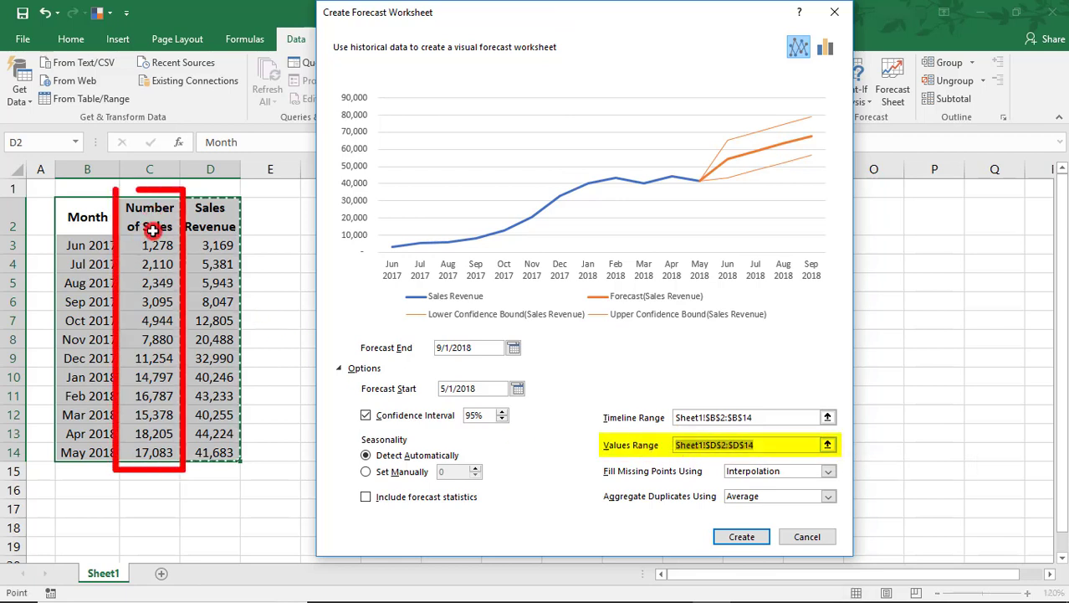
{"action": "key", "text": "BackSpace"}
{"action": "left_click_drag", "start_coordinate": [153, 229], "coordinate": [153, 452]}
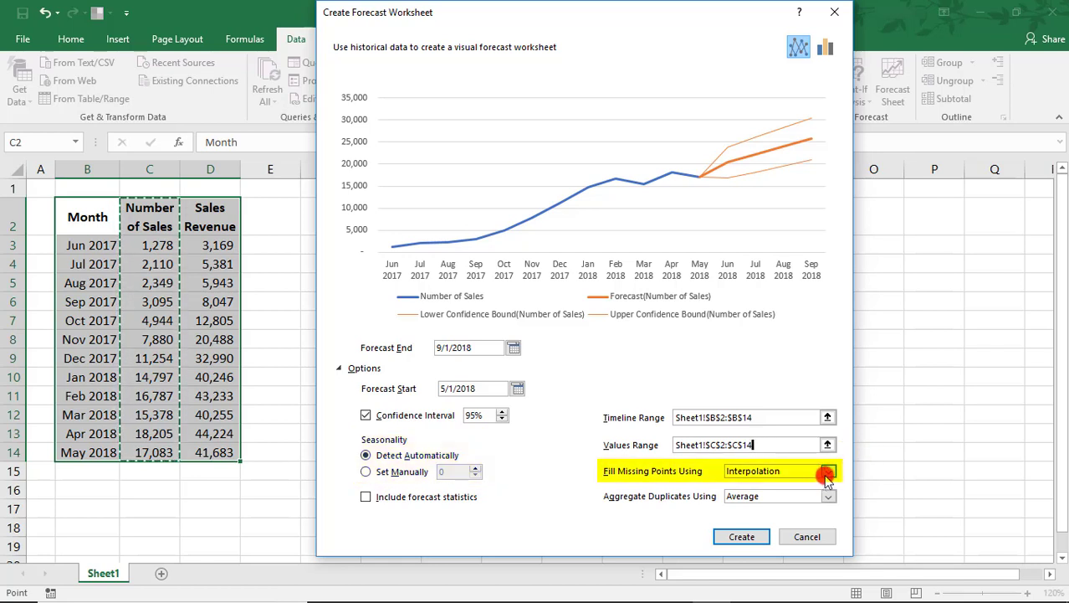
Keep Interpolation and Average, include forecast statistics, and create the forecast worksheet
{"action": "left_click", "coordinate": [826, 472]}
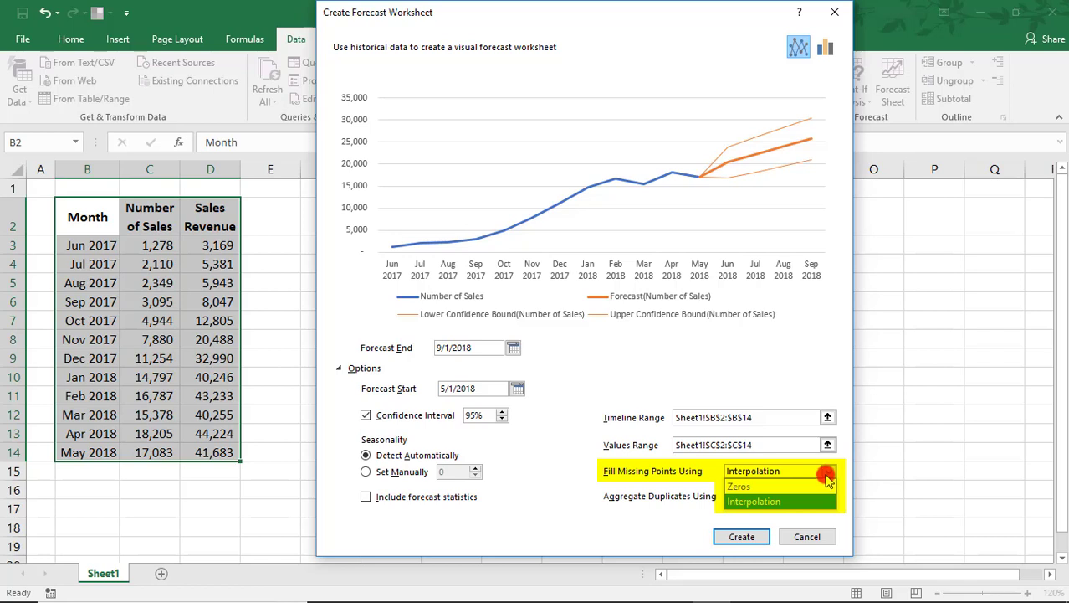
{"action": "left_click", "coordinate": [629, 516]}
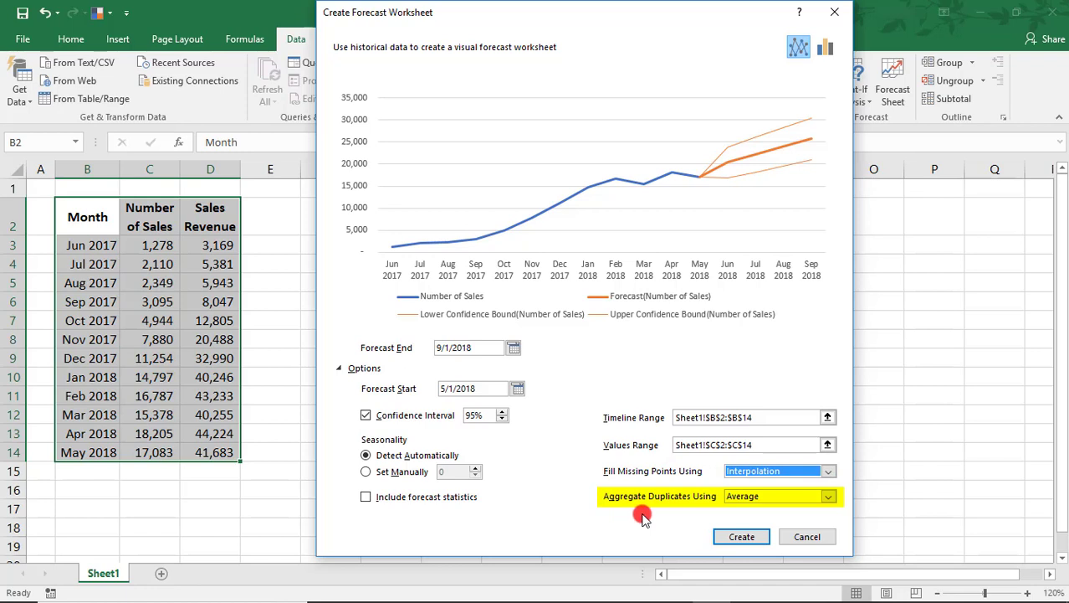
{"action": "left_click", "coordinate": [806, 498]}
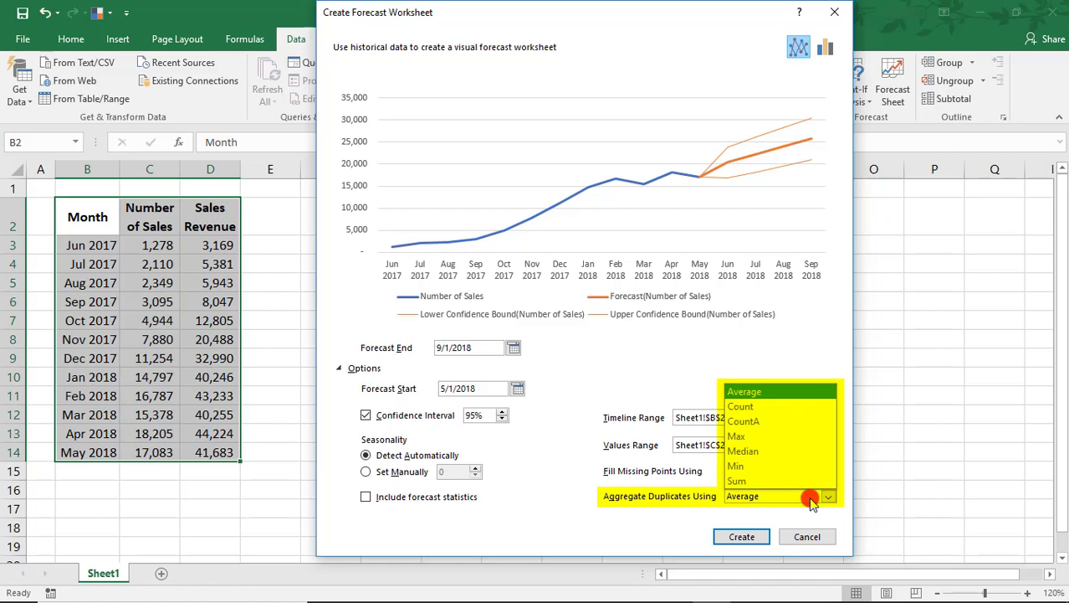
{"action": "left_click", "coordinate": [847, 508]}
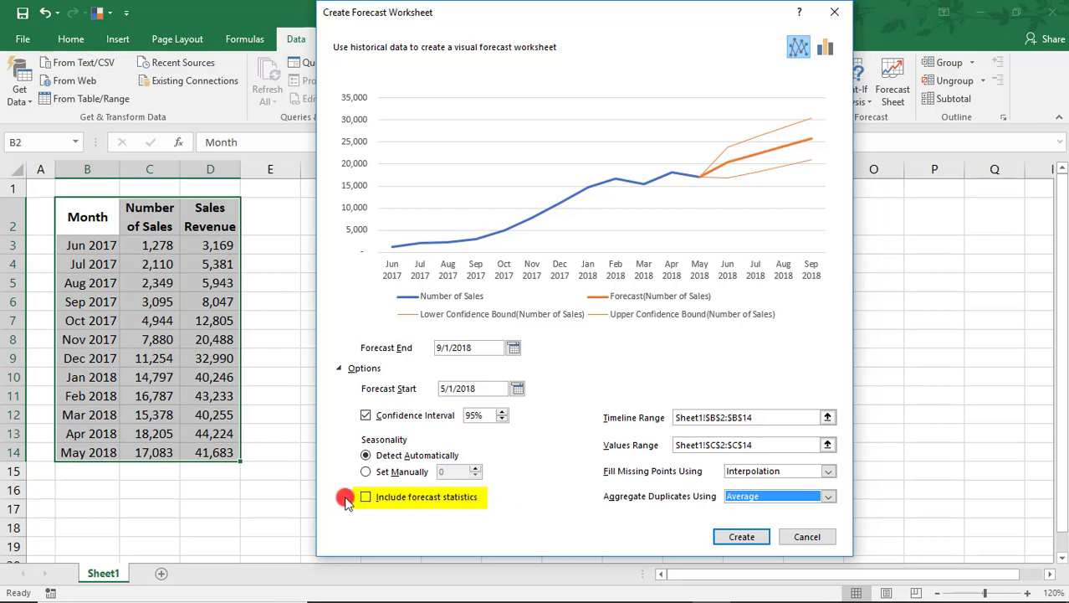
{"action": "left_click", "coordinate": [365, 497]}
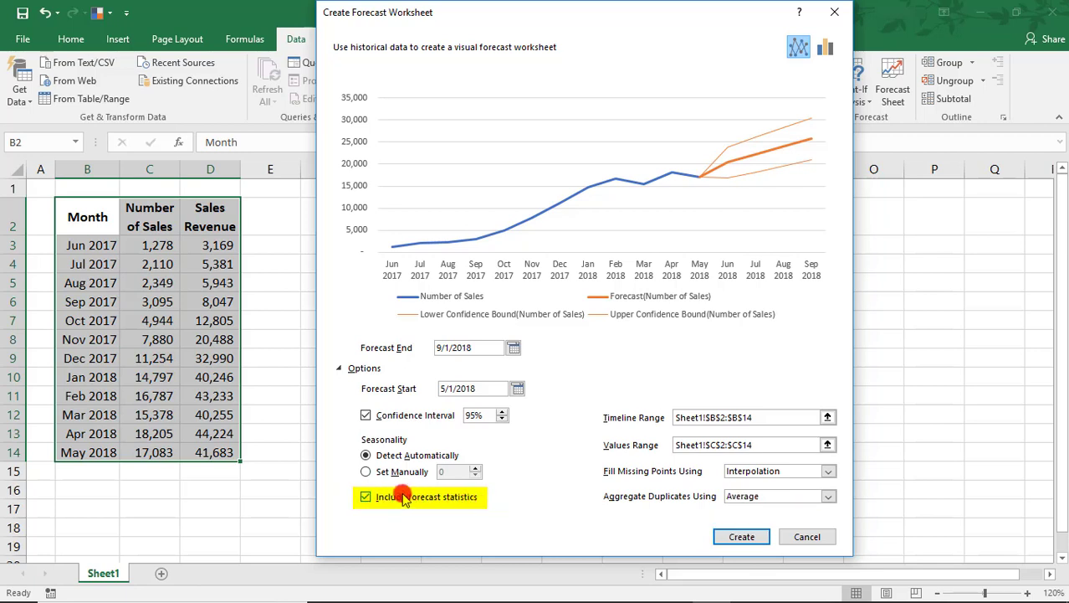
{"action": "left_click", "coordinate": [714, 530]}
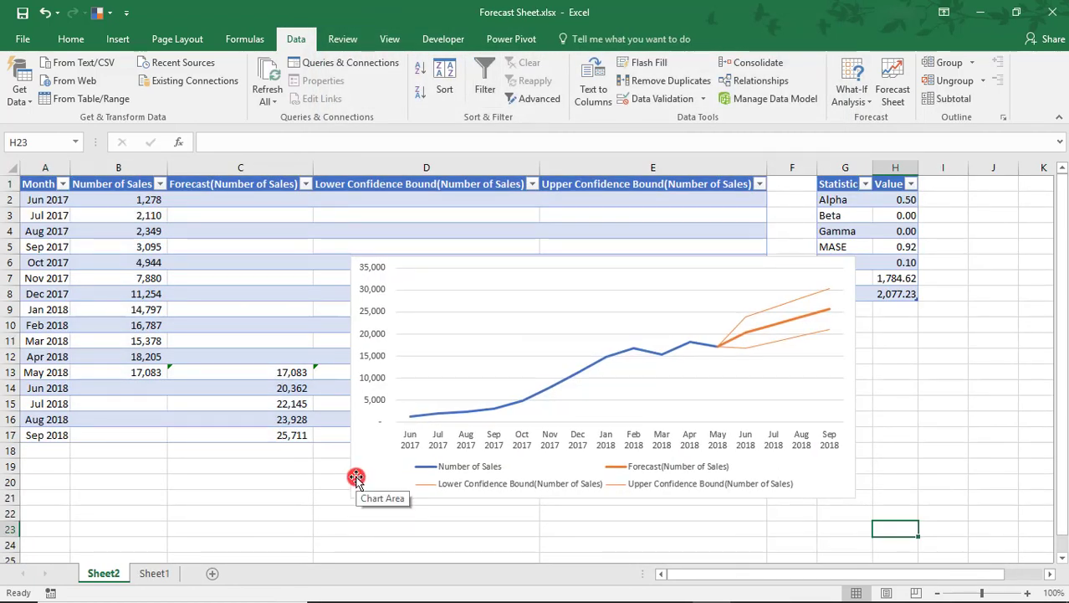
Drag the forecast chart to the lower right, clear of the statistics table
{"action": "left_click_drag", "start_coordinate": [356, 477], "coordinate": [524, 516]}
{"action": "scroll", "coordinate": [839, 343], "scroll_direction": "up", "scroll_amount": 1}
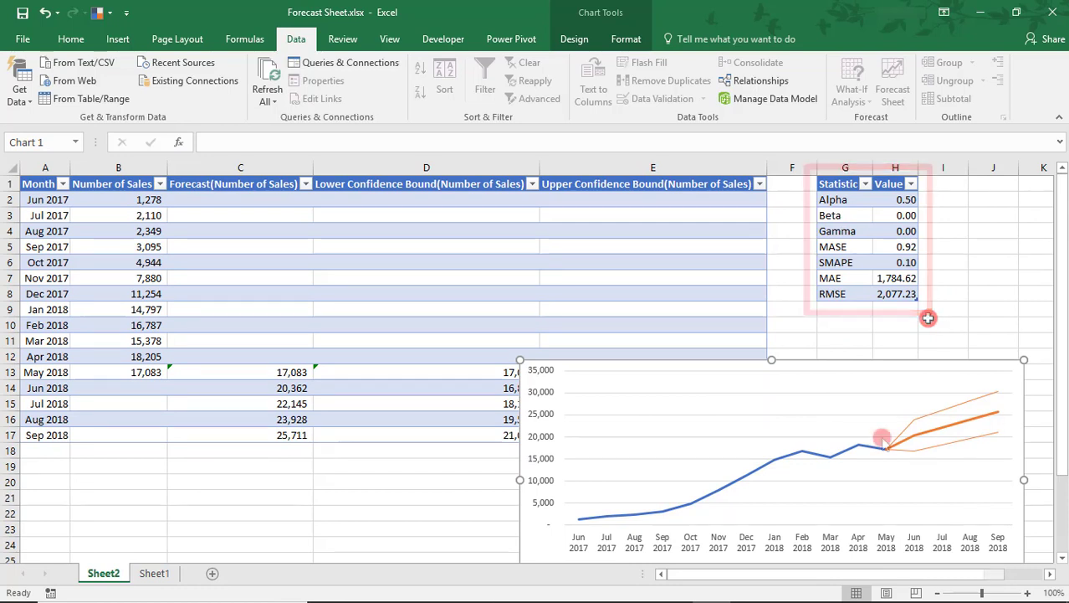
Move the forecast chart onto a new chart sheet named Chart1
{"action": "right_click", "coordinate": [537, 541]}
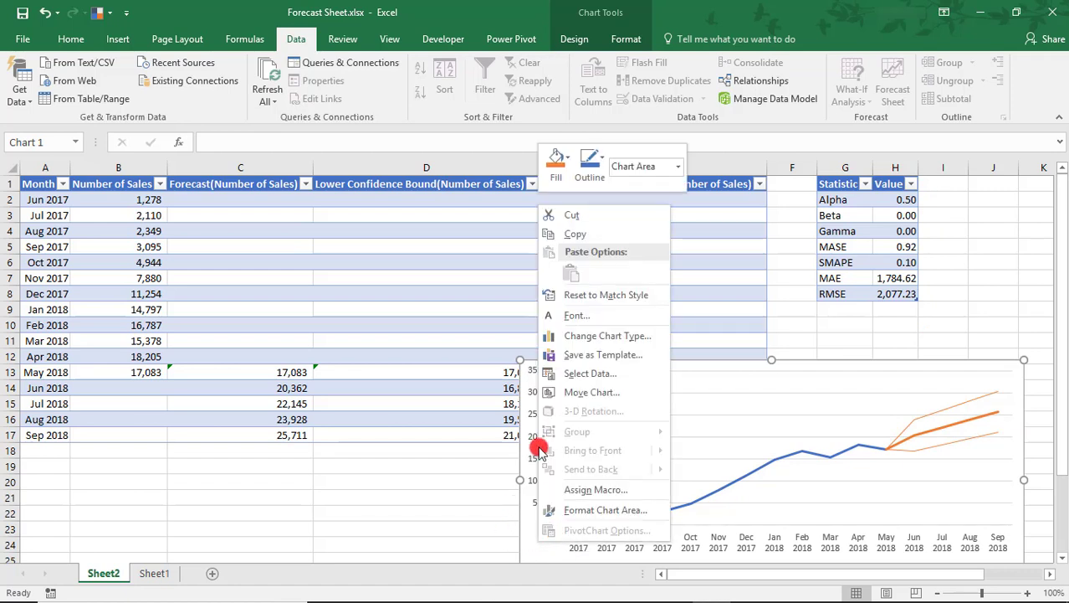
{"action": "left_click", "coordinate": [555, 392]}
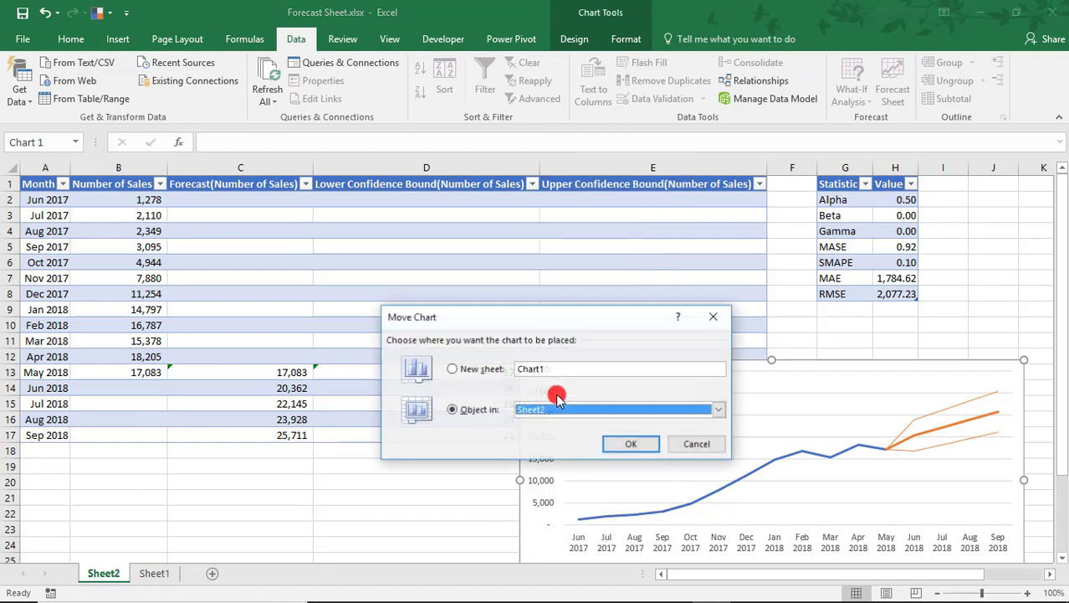
{"action": "left_click", "coordinate": [459, 369]}
{"action": "left_click", "coordinate": [631, 444]}
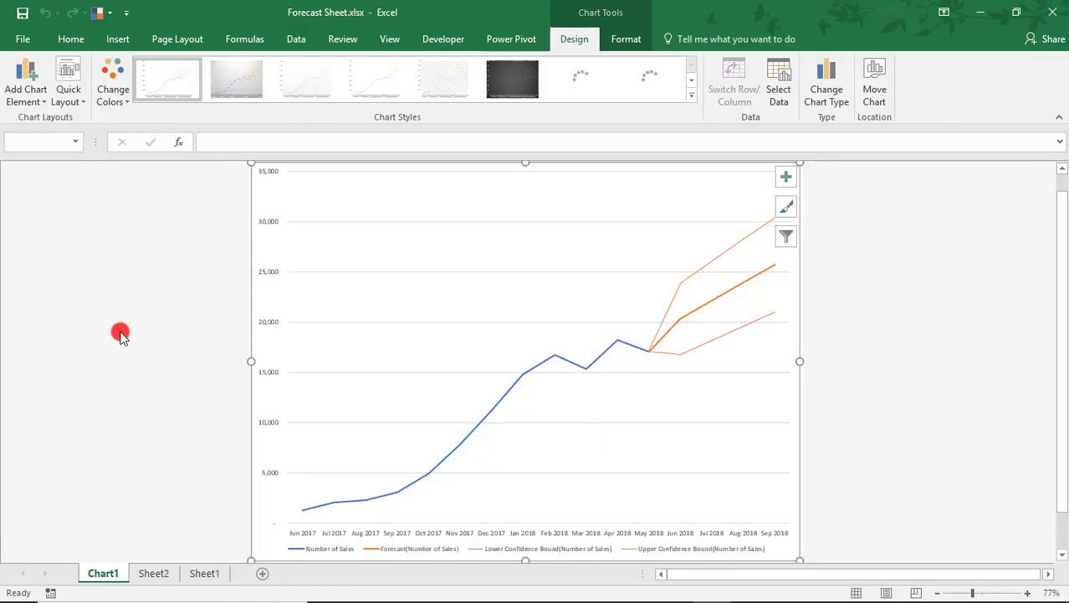
Add data labels to all the forecast chart lines
{"action": "left_click", "coordinate": [785, 178]}
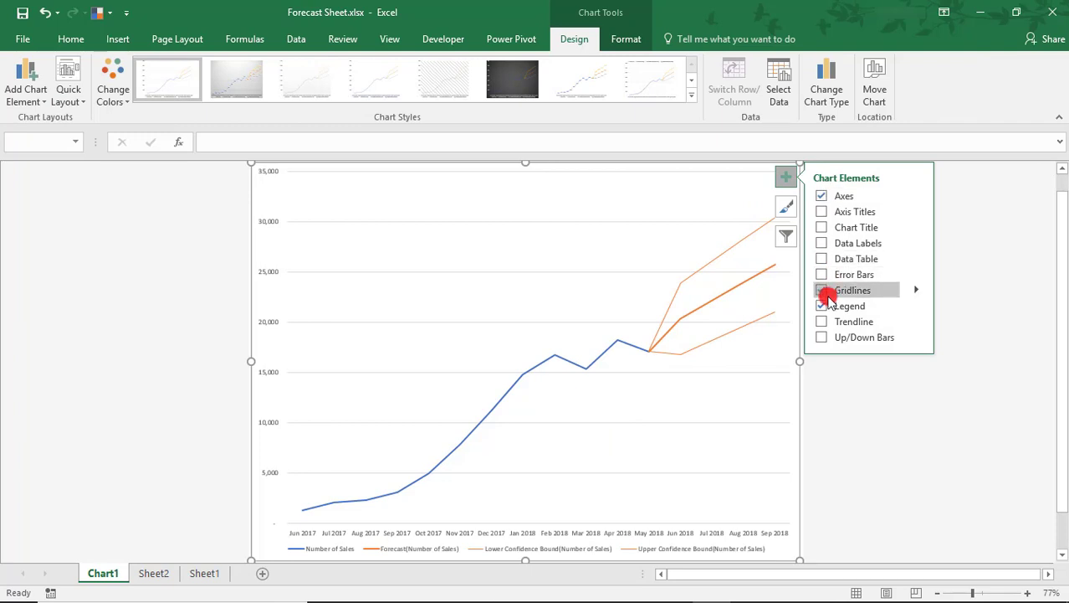
{"action": "left_click", "coordinate": [824, 244]}
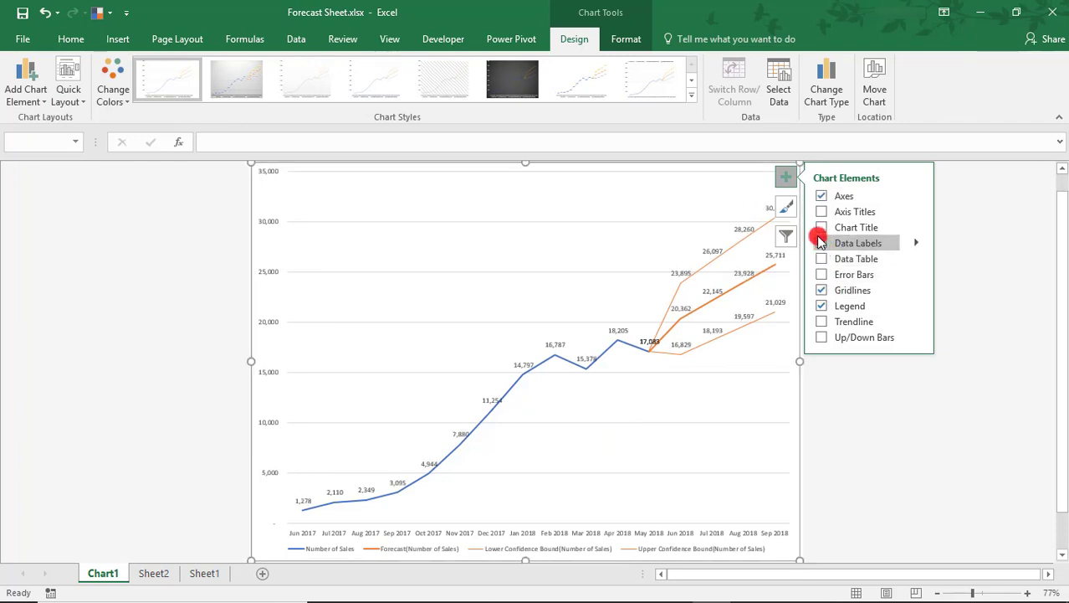
{"action": "left_click", "coordinate": [786, 238]}
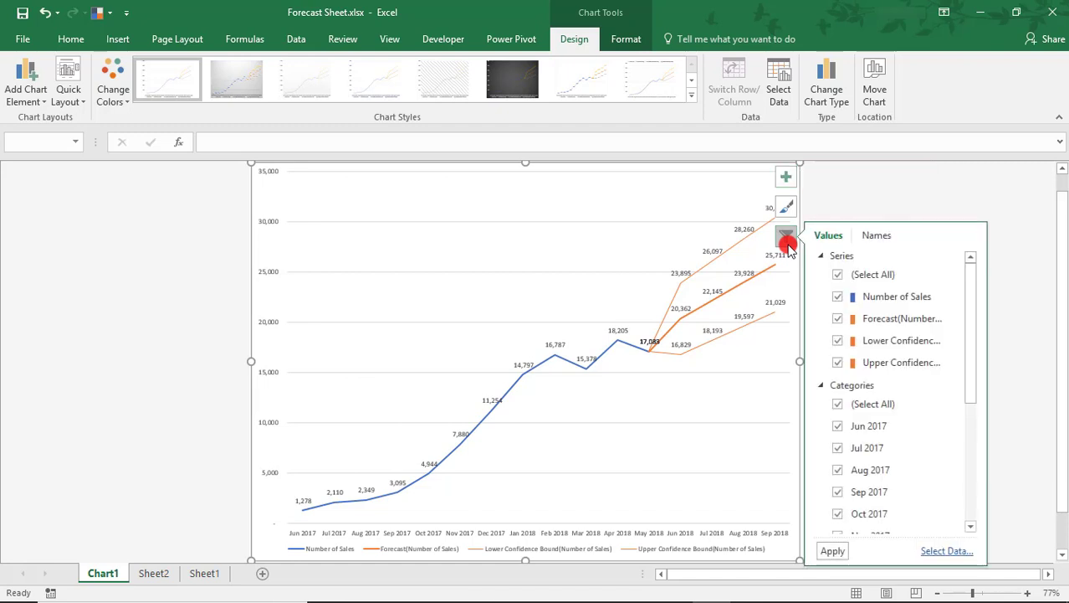
Apply chart Style 7 with blue, orange, gray and gold series lines
{"action": "left_click", "coordinate": [785, 208]}
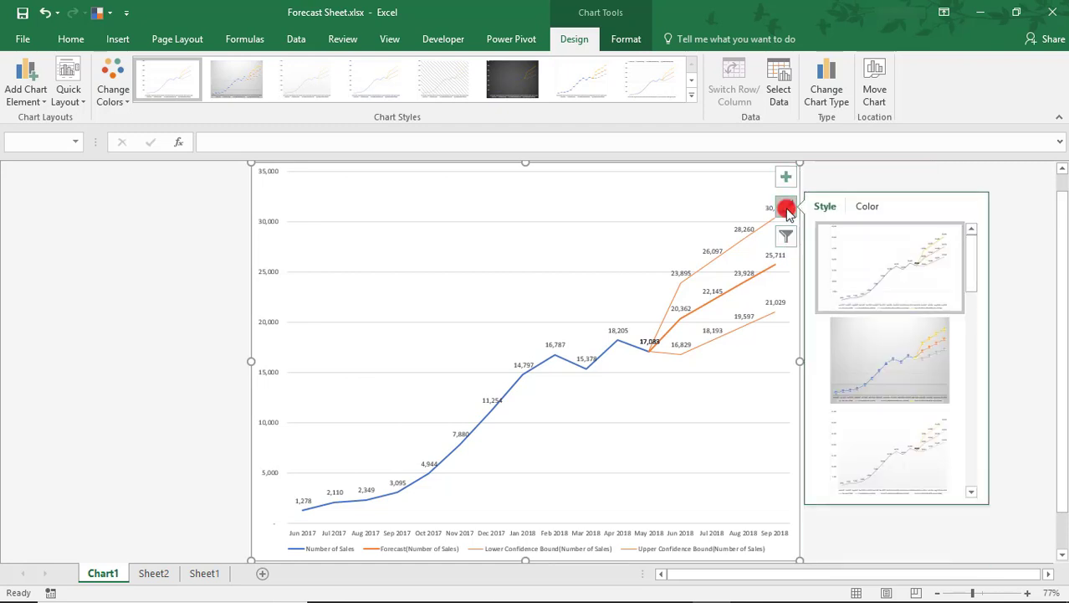
{"action": "left_click", "coordinate": [691, 97]}
{"action": "left_click", "coordinate": [596, 90]}
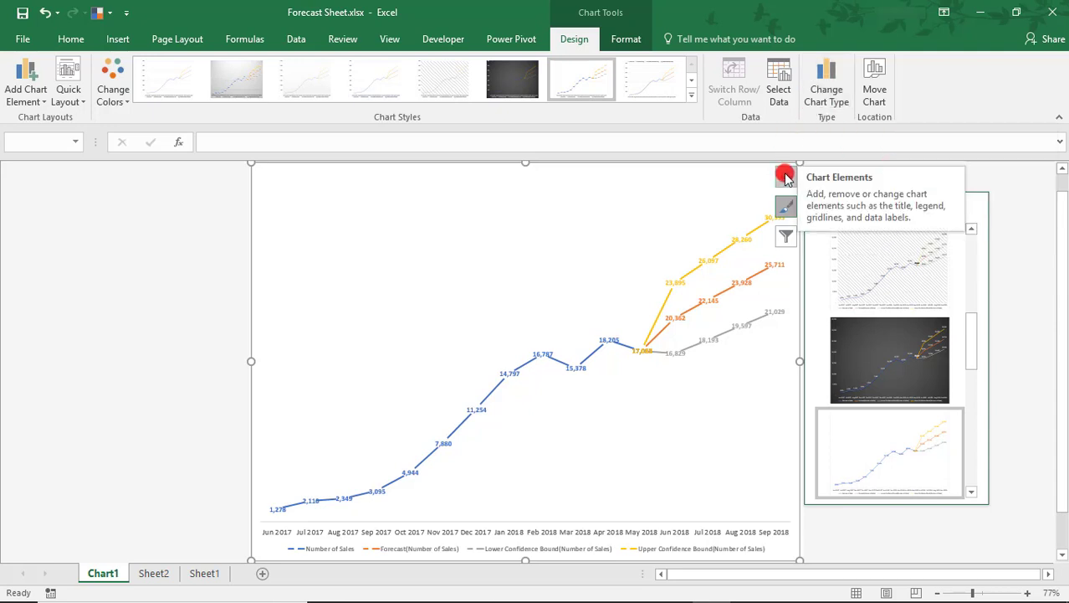
{"action": "left_click", "coordinate": [1005, 216]}
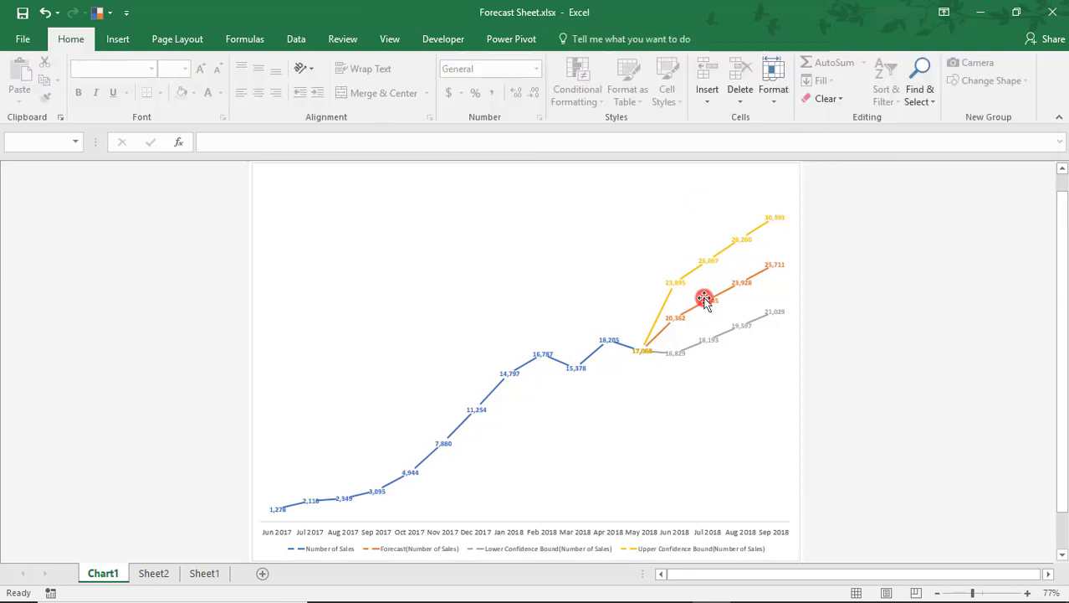